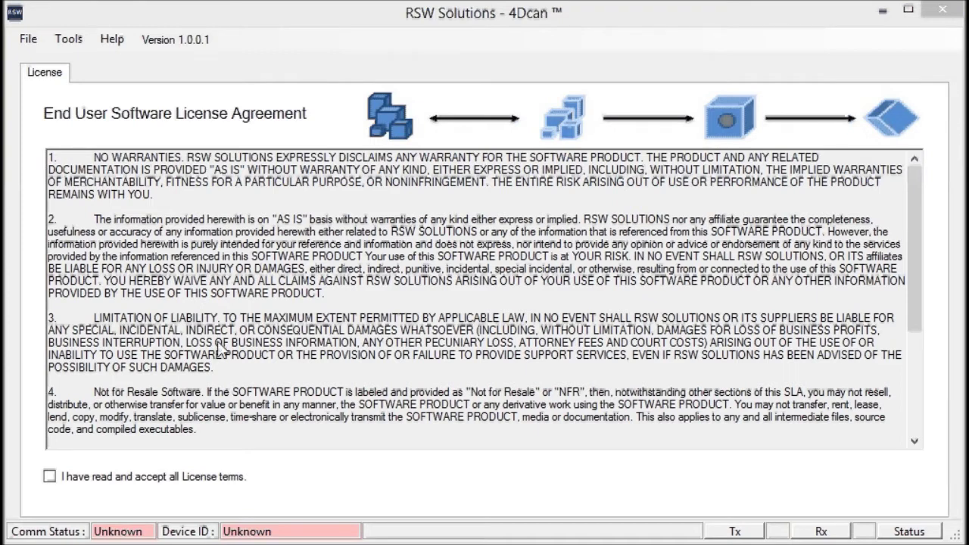
- Accept the license terms, then connect to the ELM327 adapter on COM5
left_click(57, 482)
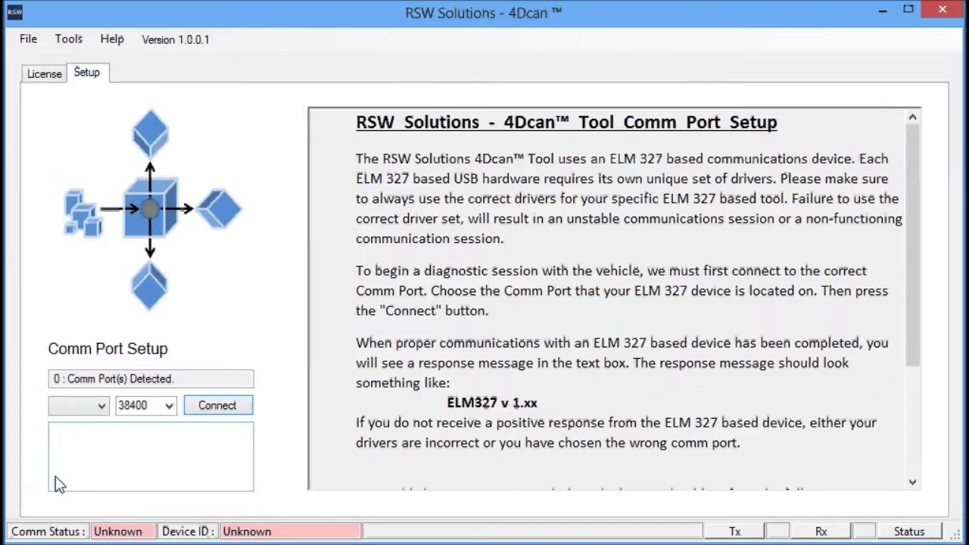
left_click(102, 407)
left_click(104, 407)
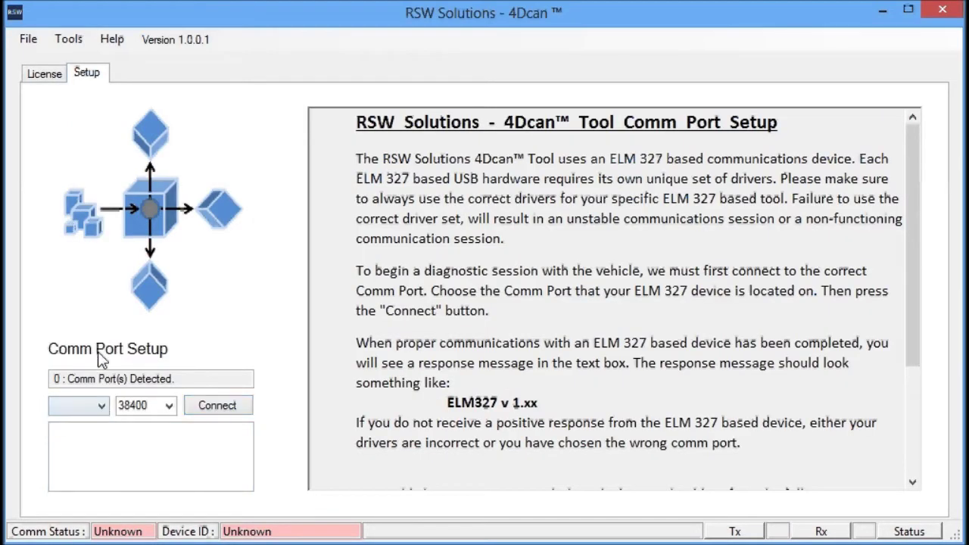
left_click(100, 405)
left_click(89, 419)
left_click(198, 406)
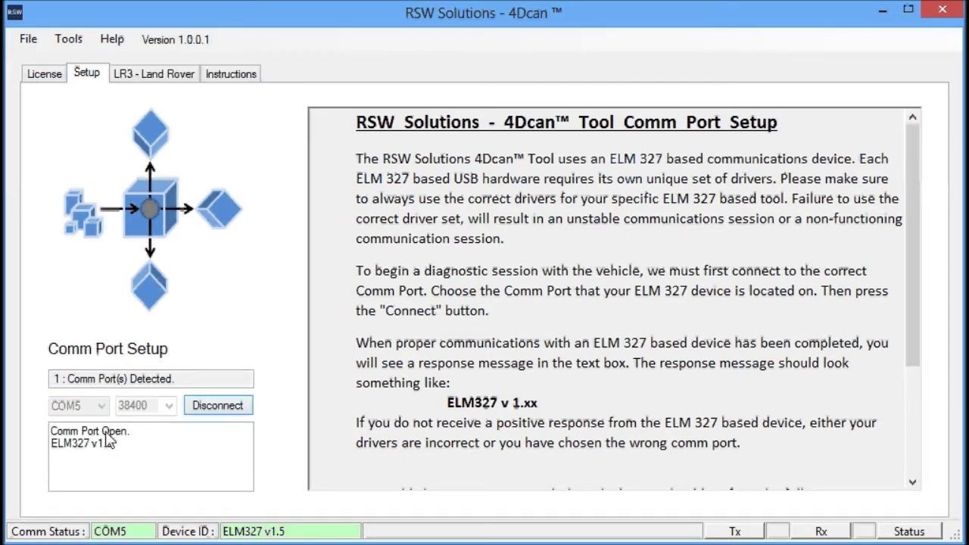
- Under LR3 - Land Rover Read Faults, query the Air Suspension Module: open it, read faults, and close the session
left_click(126, 77)
left_click(53, 113)
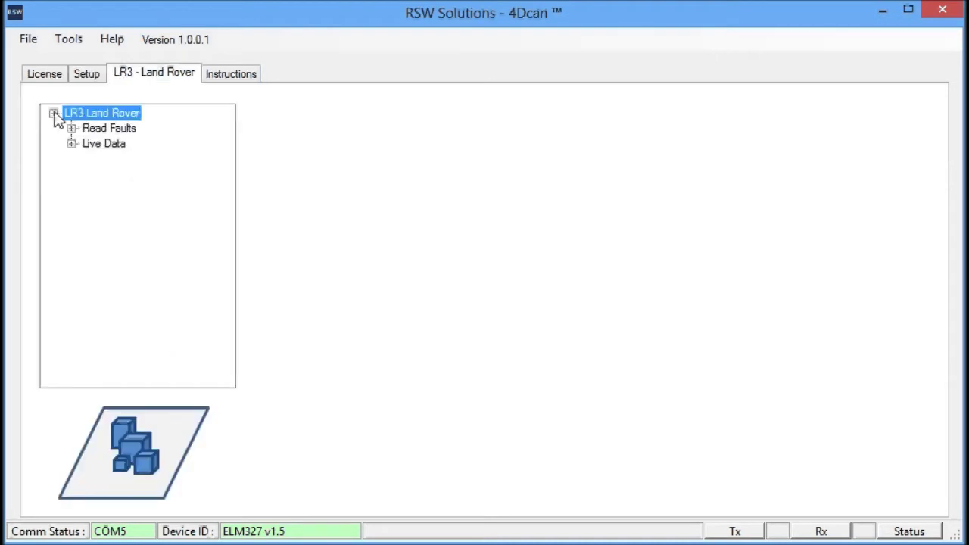
left_click(71, 128)
left_click(117, 145)
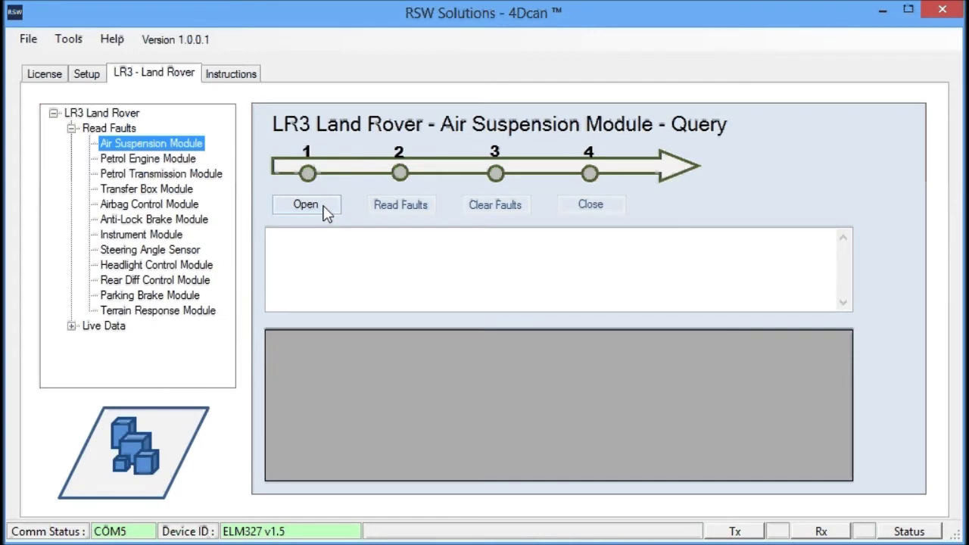
left_click(306, 205)
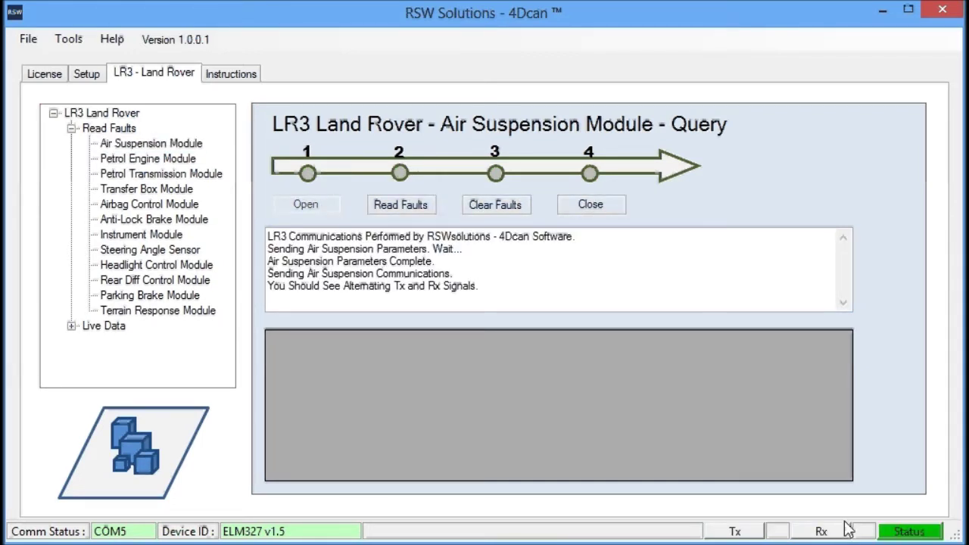
left_click(408, 215)
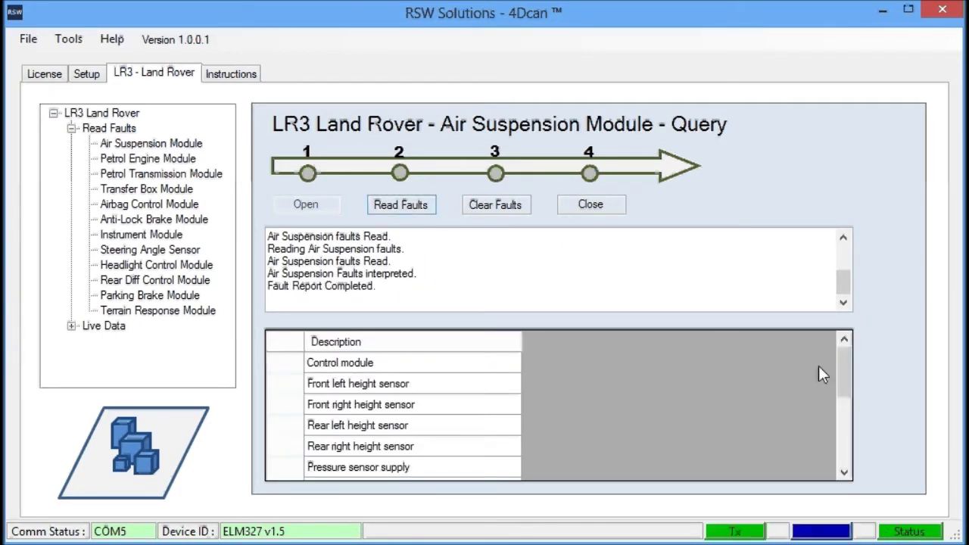
left_click(592, 207)
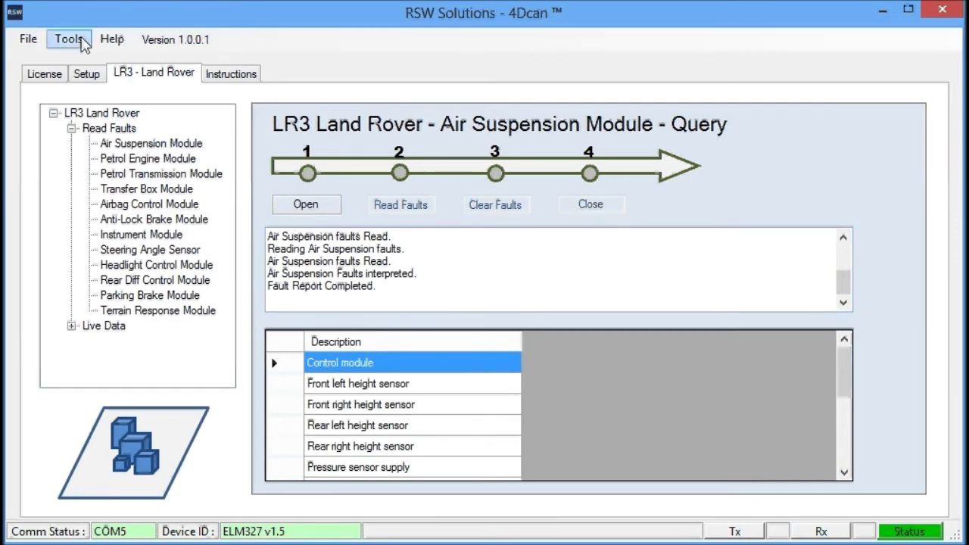
- Store the session logs from the Tools menu
left_click(85, 45)
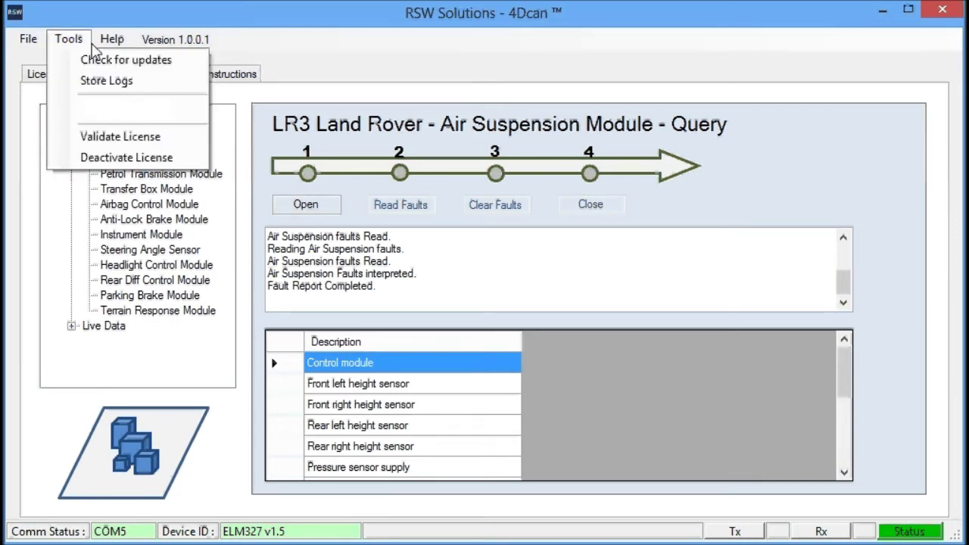
left_click(146, 88)
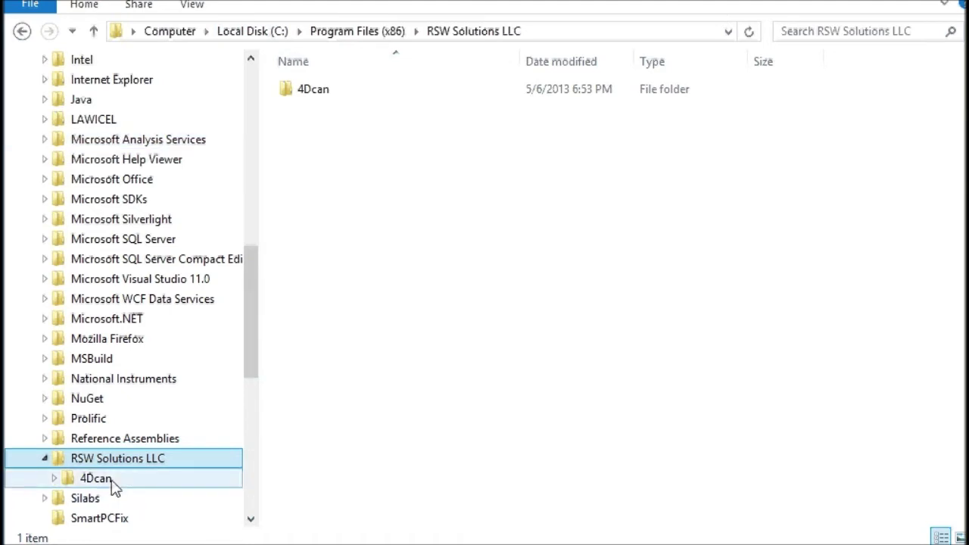
- Browse into 4Dcan\Logs and select Diagnostics_7_5_2013.log
left_click(325, 104)
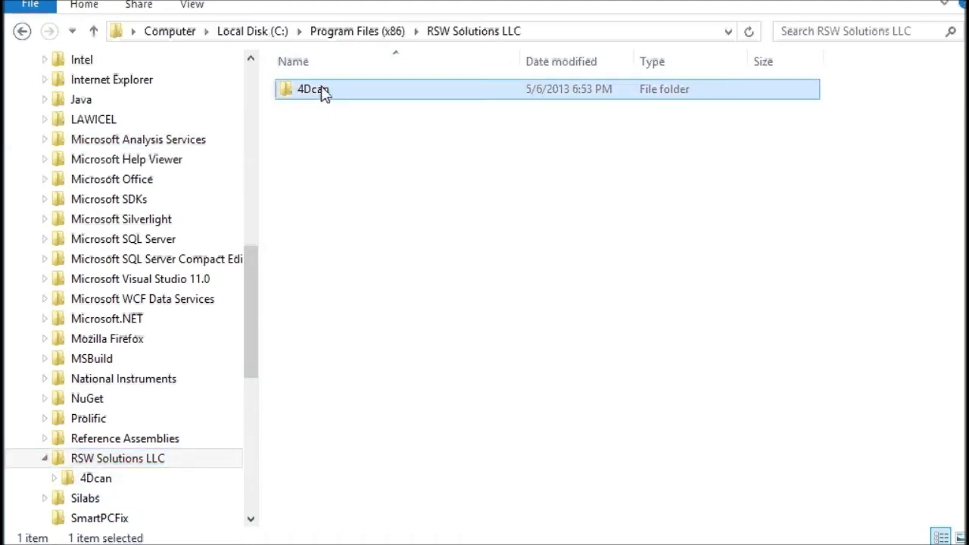
double_click(326, 92)
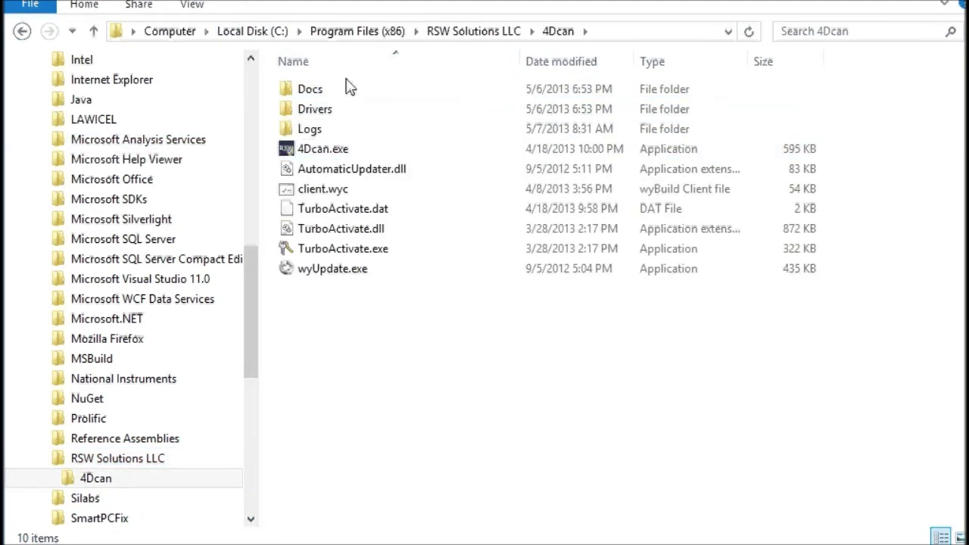
double_click(318, 131)
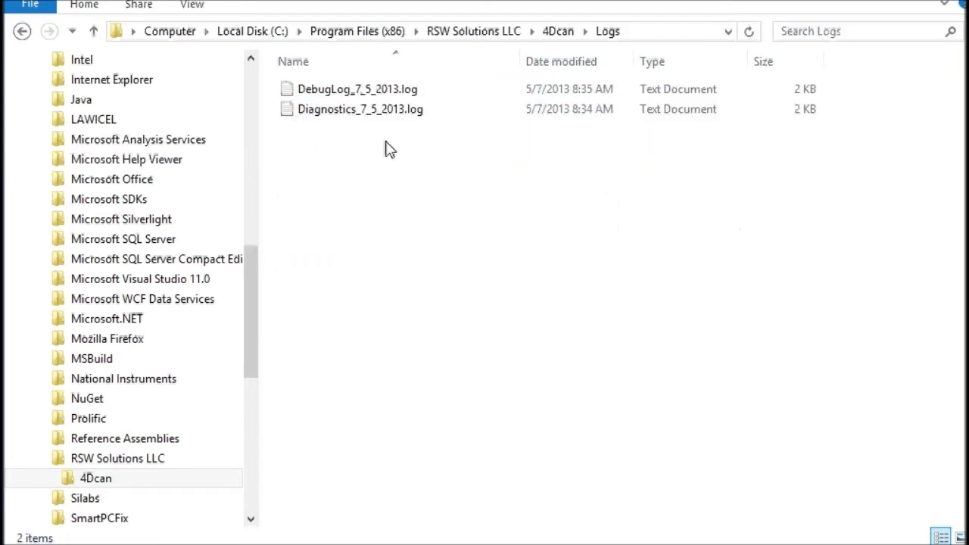
left_click(360, 113)
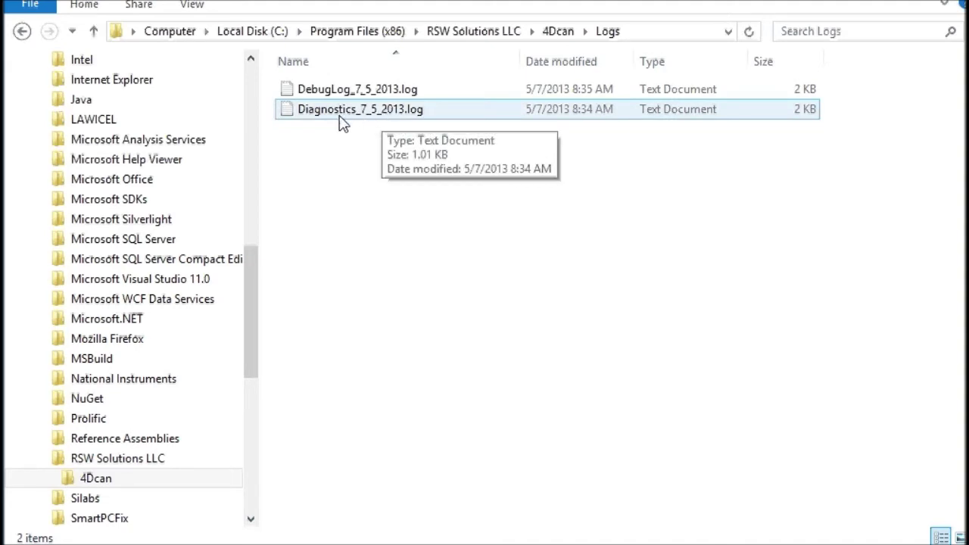
left_click(336, 119)
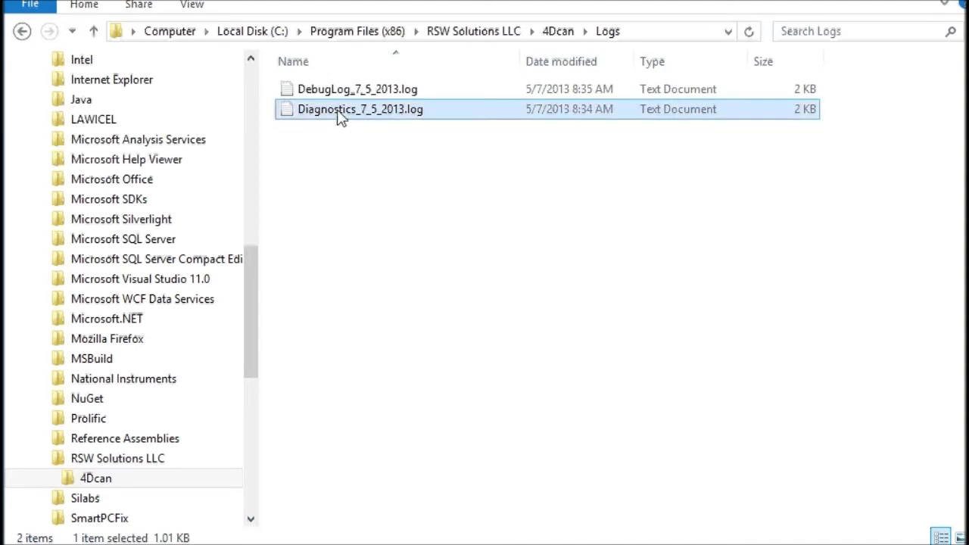
- Read through the air suspension fault codes in Diagnostics_7_5_2013.log in Notepad, then close it
double_click(346, 114)
left_click(369, 159)
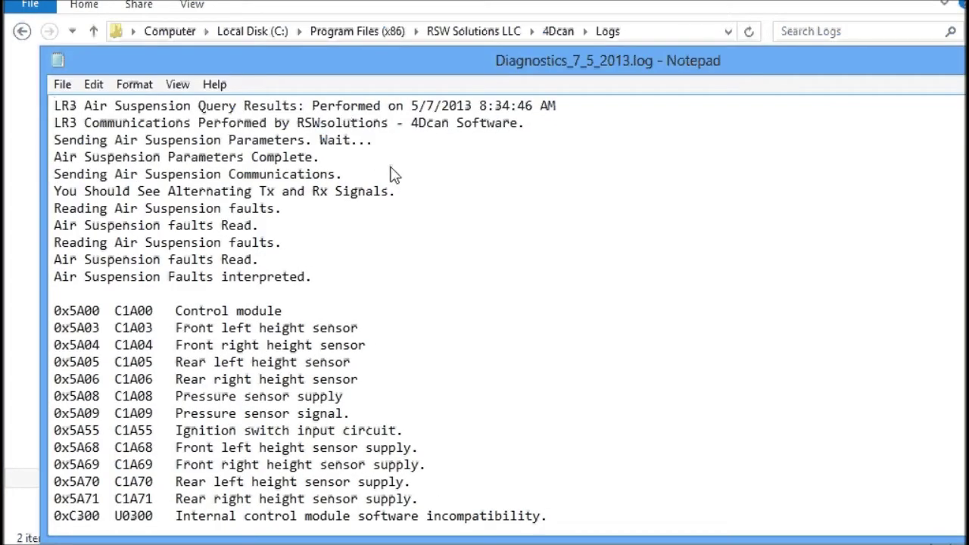
scroll(391, 173, "down", 1)
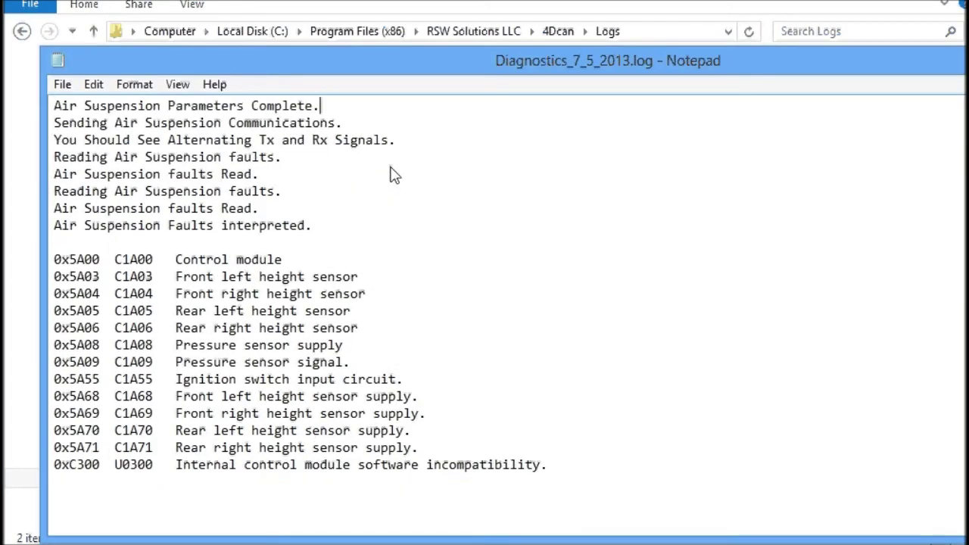
scroll(391, 174, "up", 1)
left_click_drag(59, 112, 485, 264)
left_click(502, 108)
scroll(132, 326, "down", 1)
mouse_move(61, 259)
left_mouse_down()
mouse_move(268, 275)
mouse_move(556, 491)
mouse_move(558, 464)
mouse_move(113, 277)
mouse_move(50, 263)
left_mouse_up()
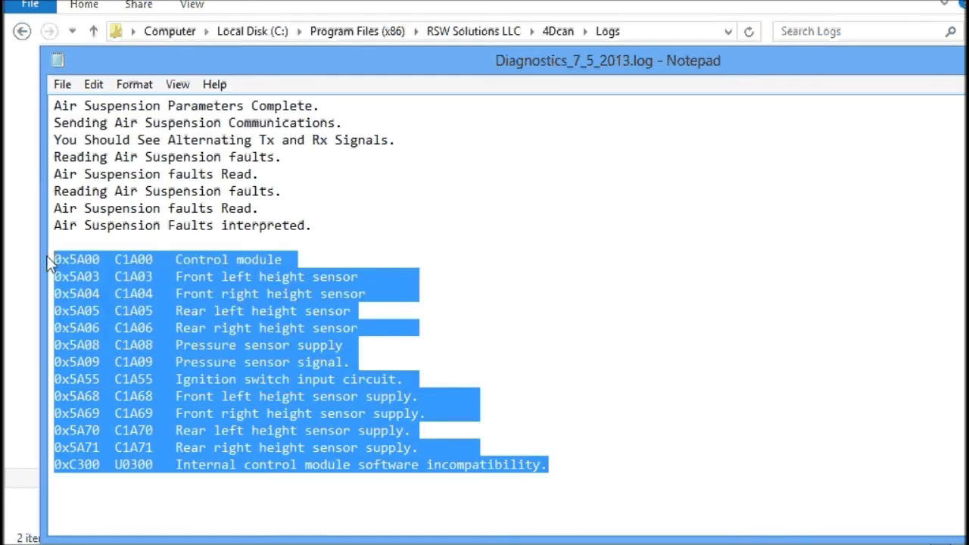
left_click(174, 209)
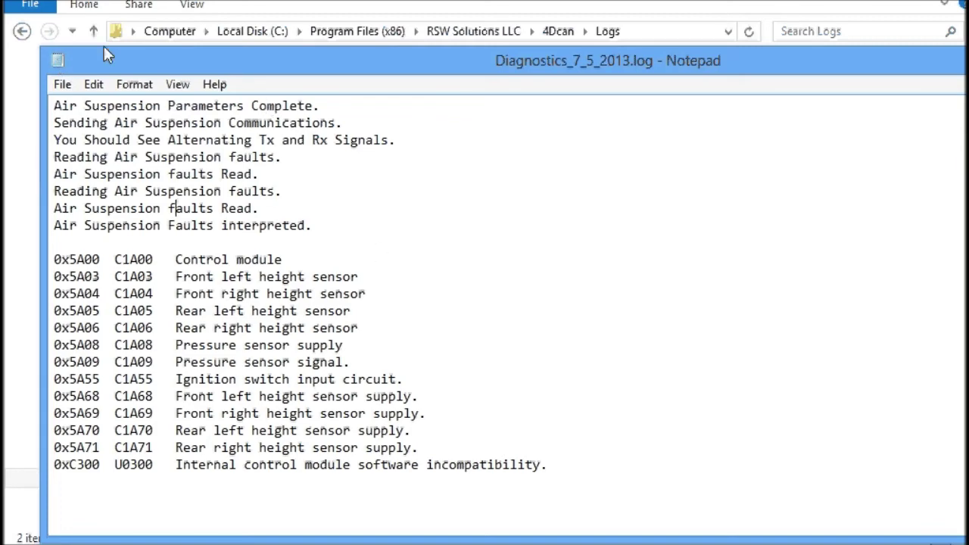
double_click(61, 62)
- View the comm port and thread trace in DebugLog_7_5_2013.log in Notepad, then close it
left_click(369, 93)
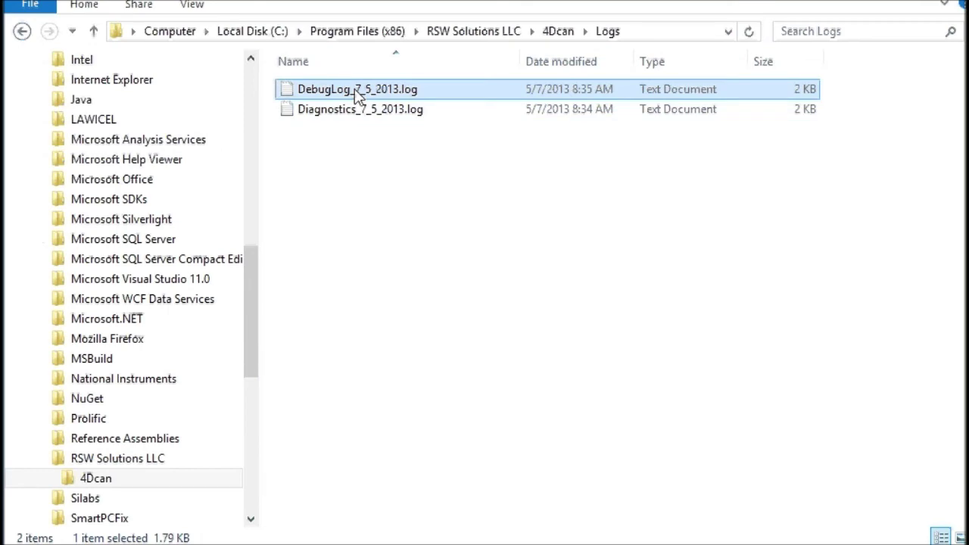
double_click(381, 89)
scroll(367, 119, "down", 8)
scroll(362, 125, "up", 6)
scroll(363, 124, "up", 3)
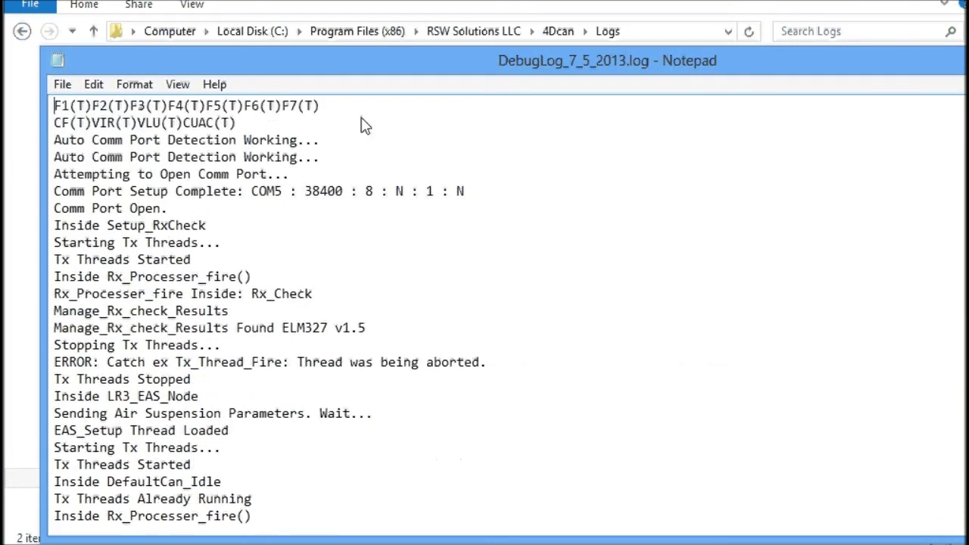
left_click(60, 62)
left_click(62, 65)
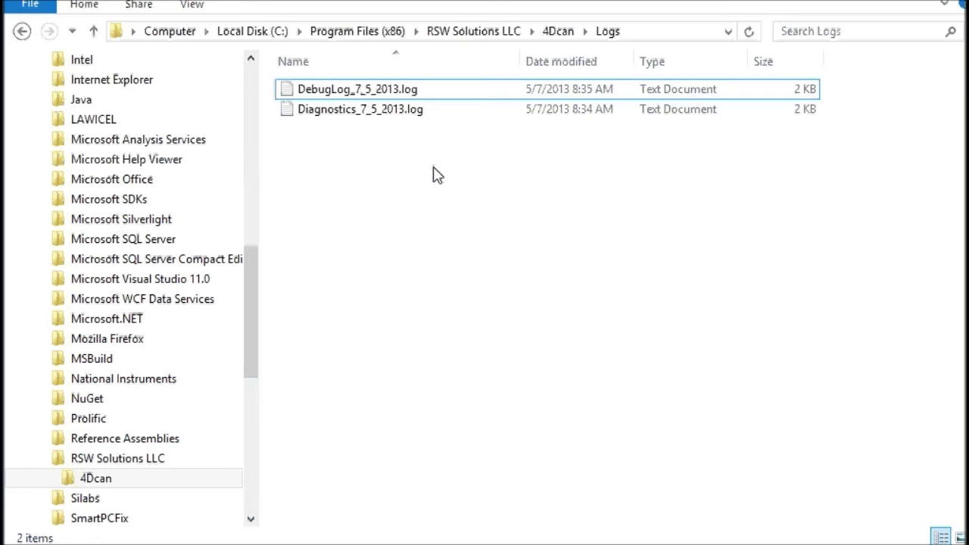
- Select DebugLog_7_5_2013.log in the Logs folder
left_click(396, 91)
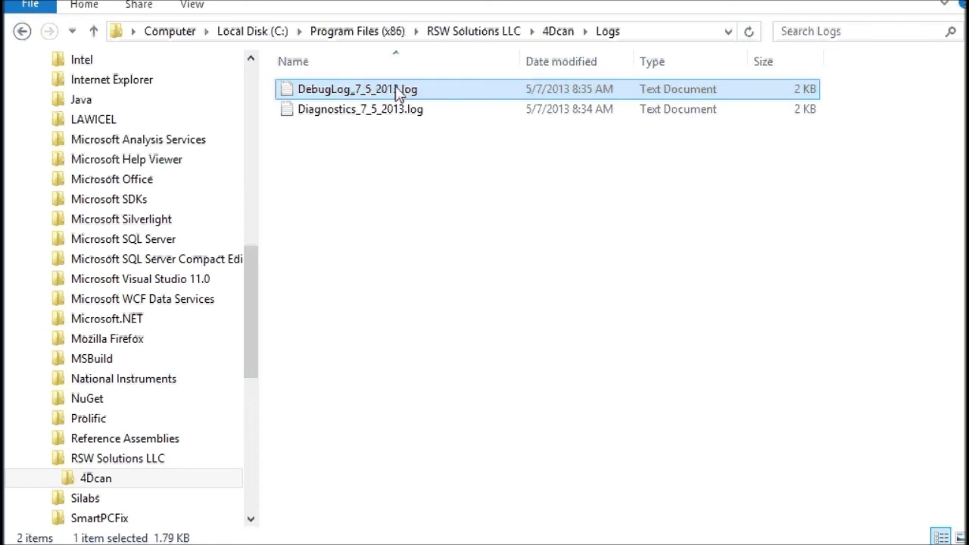